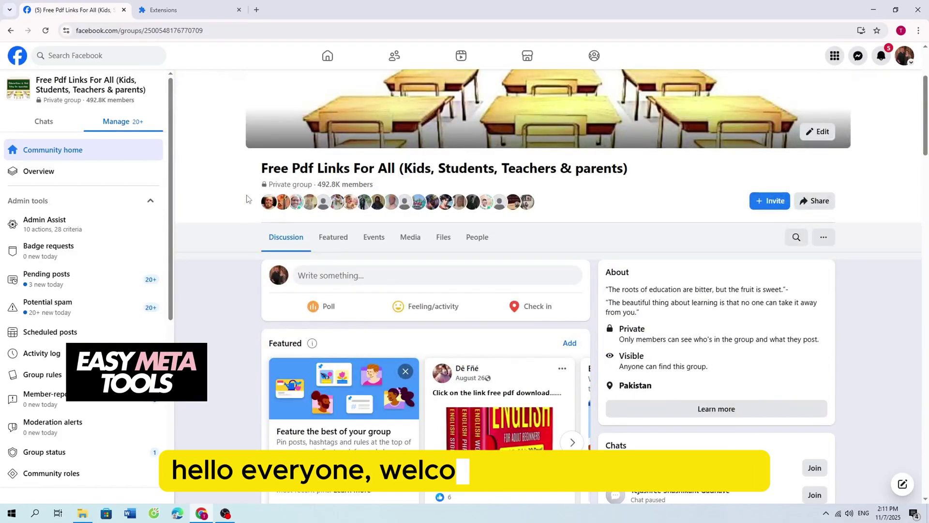
Highlight the group's name and its Private privacy status on the settings page.
left_click_drag(373, 184, 269, 186)
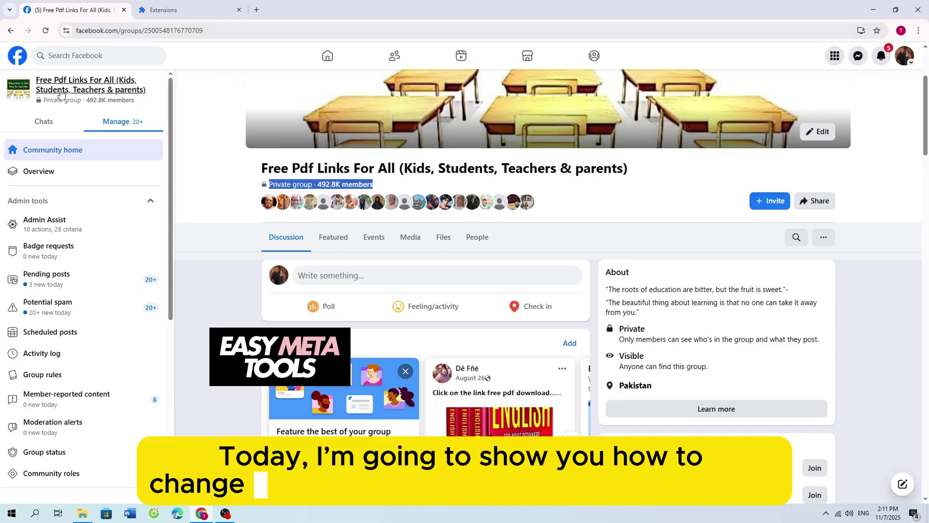
left_click_drag(36, 78, 86, 98)
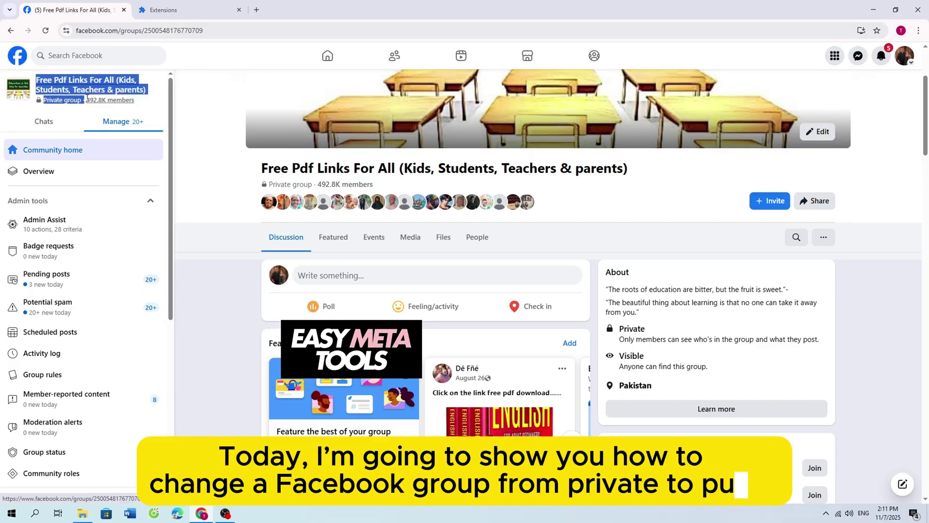
left_click_drag(619, 325, 796, 340)
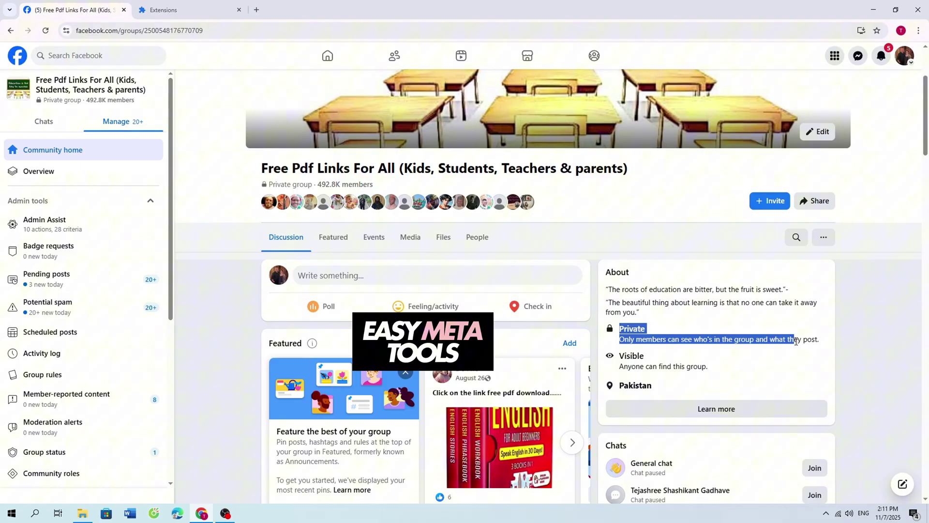
left_click(639, 343)
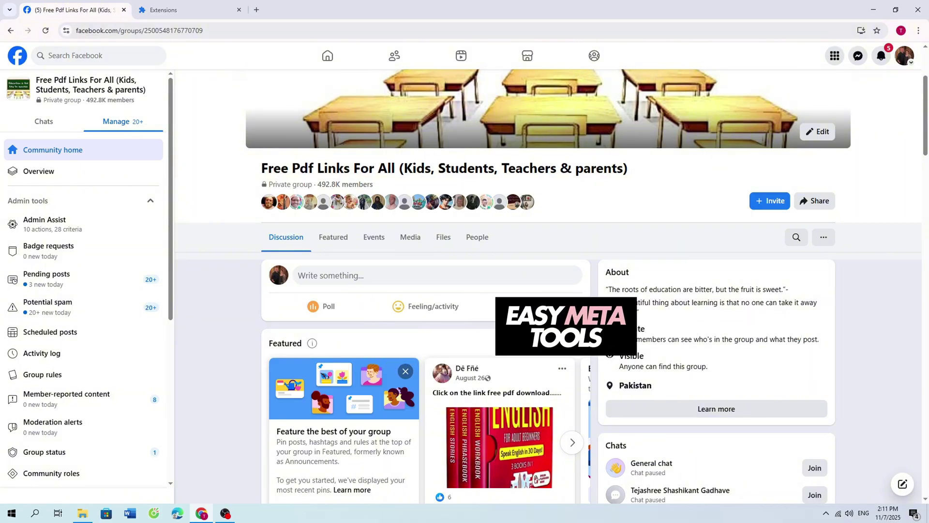
scroll(73, 366, "down", 4)
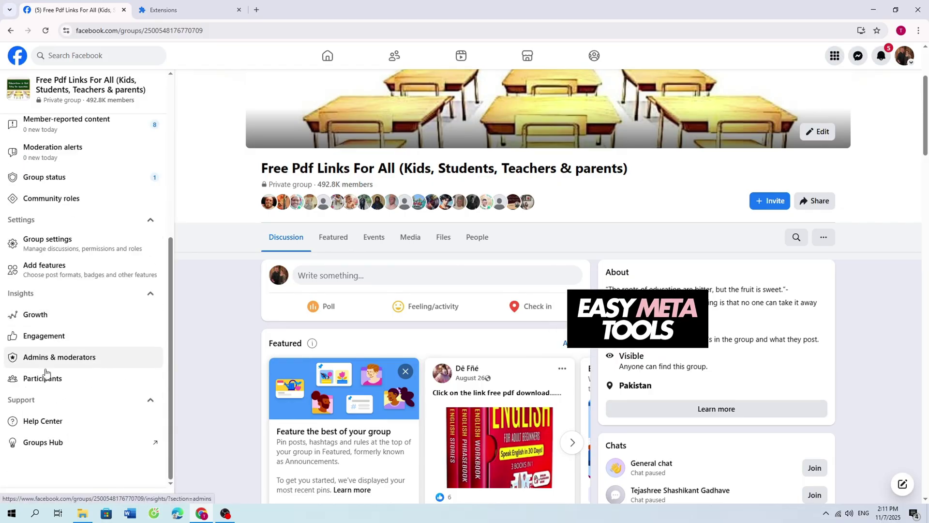
scroll(95, 299, "up", 1)
Go back to the group's Community home and highlight its title and Private status.
left_click(66, 297)
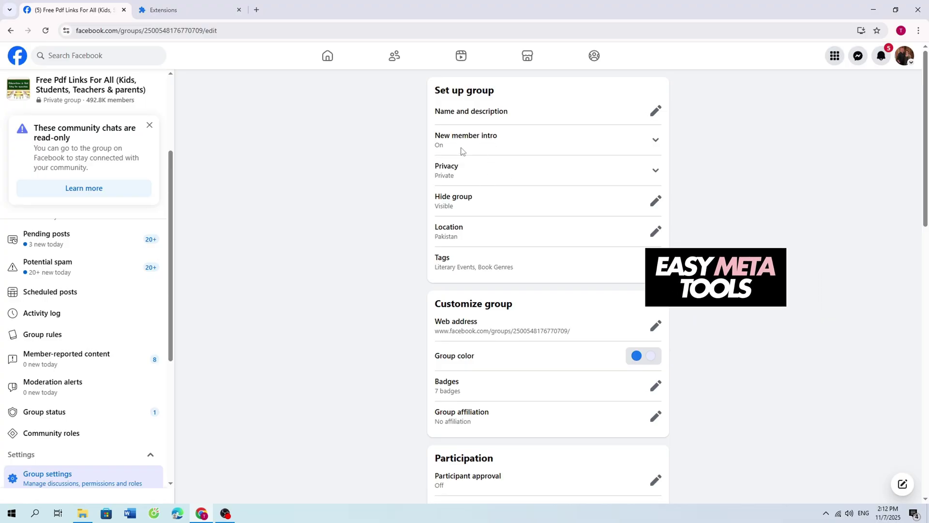
scroll(95, 339, "down", 2)
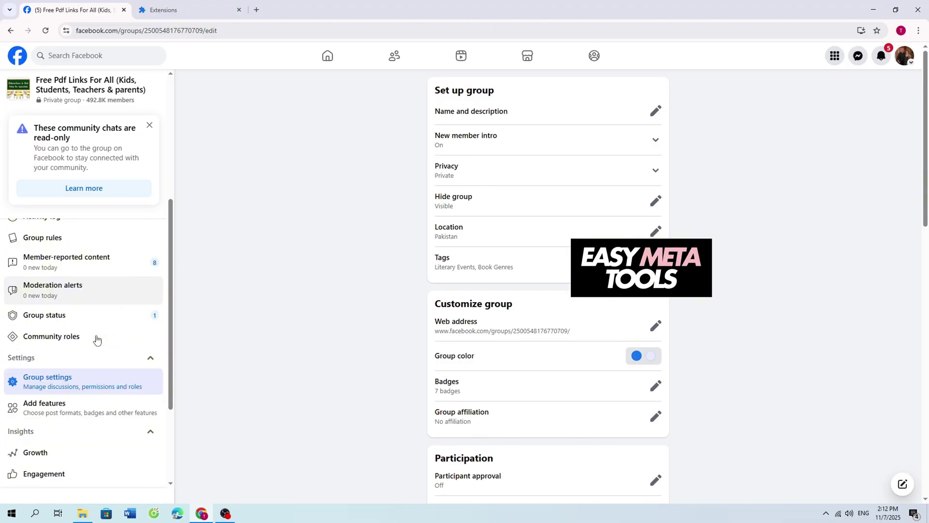
scroll(89, 342, "up", 2)
scroll(90, 255, "up", 3)
left_click(91, 254)
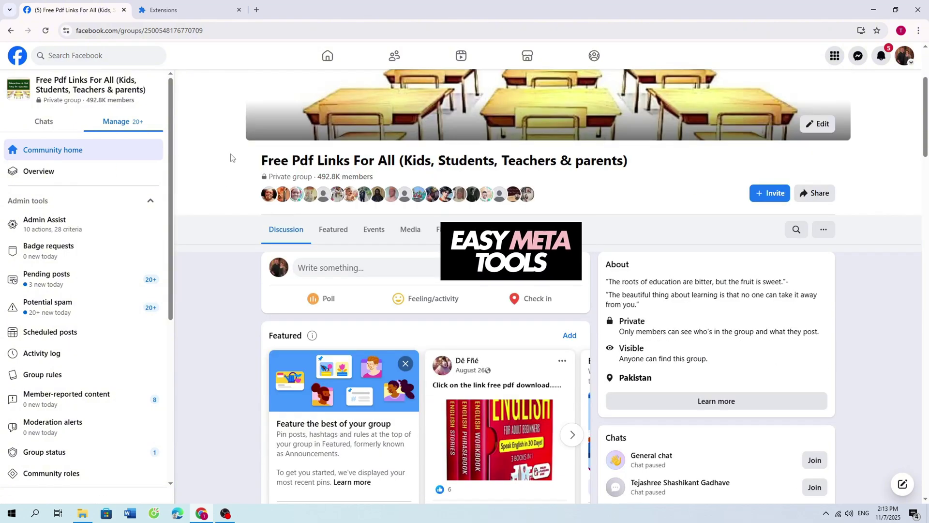
left_click_drag(233, 157, 472, 184)
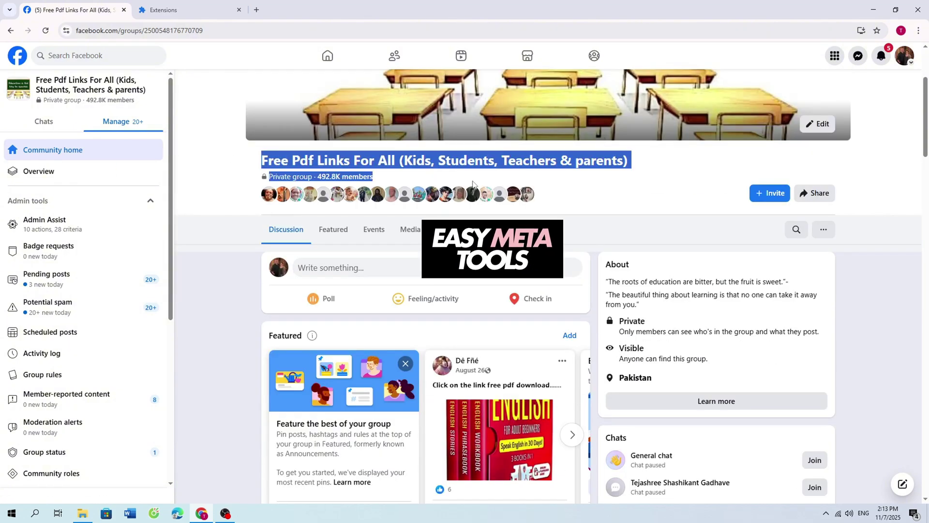
left_click(473, 185)
Extract the CONVERT PRIVATE GROUP TO PUBLIC ZIP in Downloads and open the extracted folder.
left_click(82, 513)
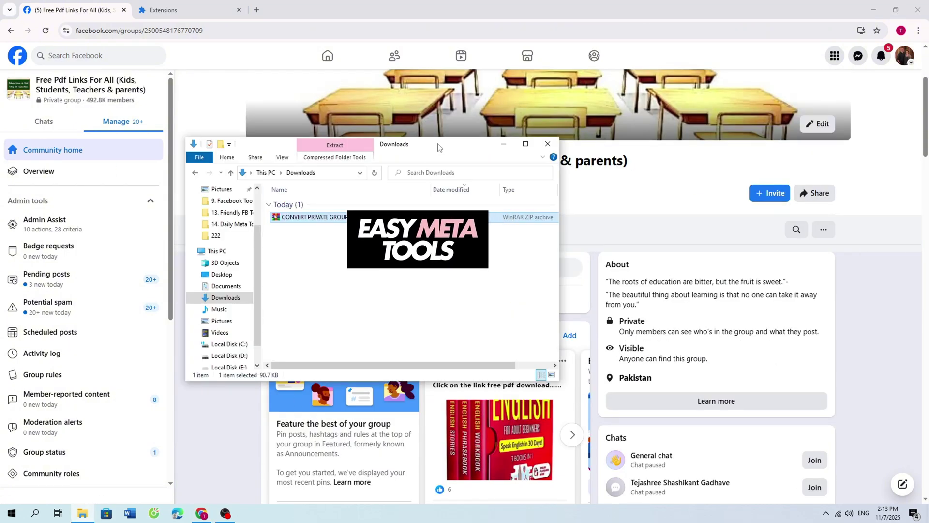
left_click_drag(438, 146, 595, 205)
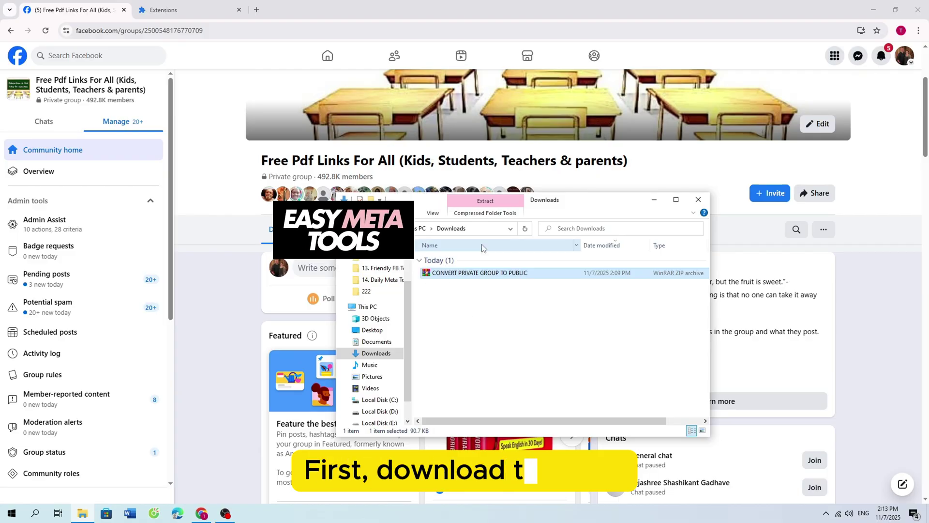
right_click(473, 275)
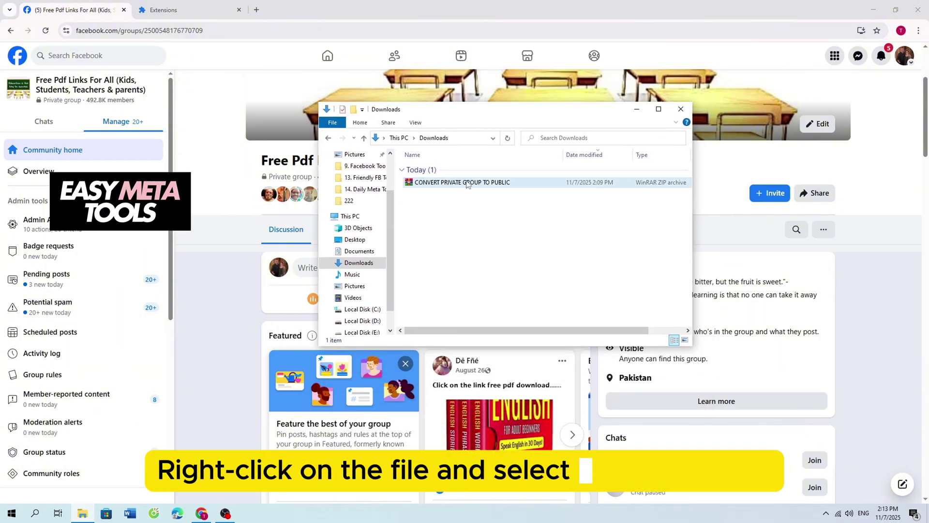
right_click(467, 185)
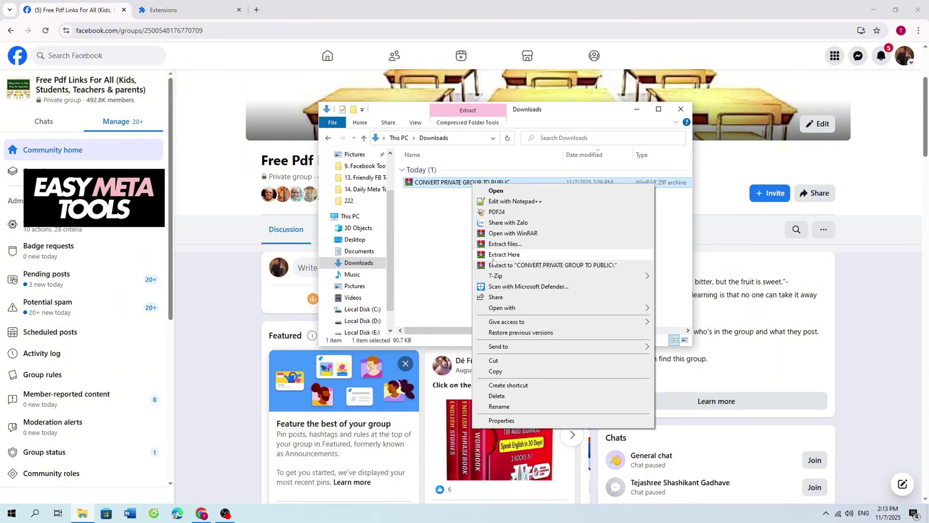
left_click(531, 258)
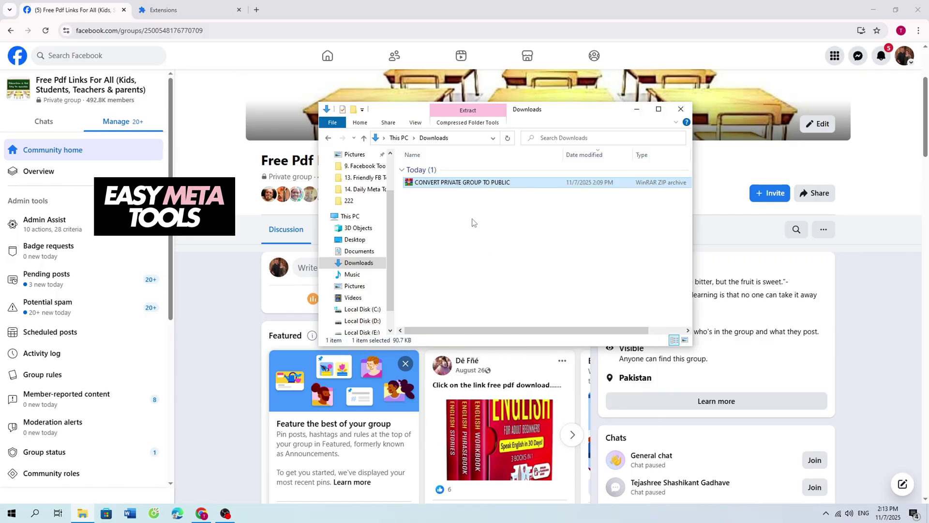
double_click(456, 207)
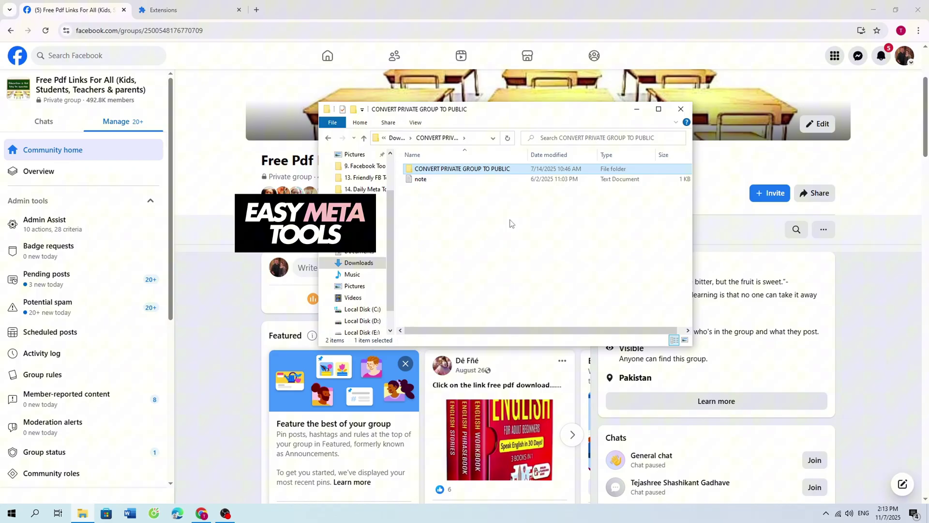
left_click(918, 31)
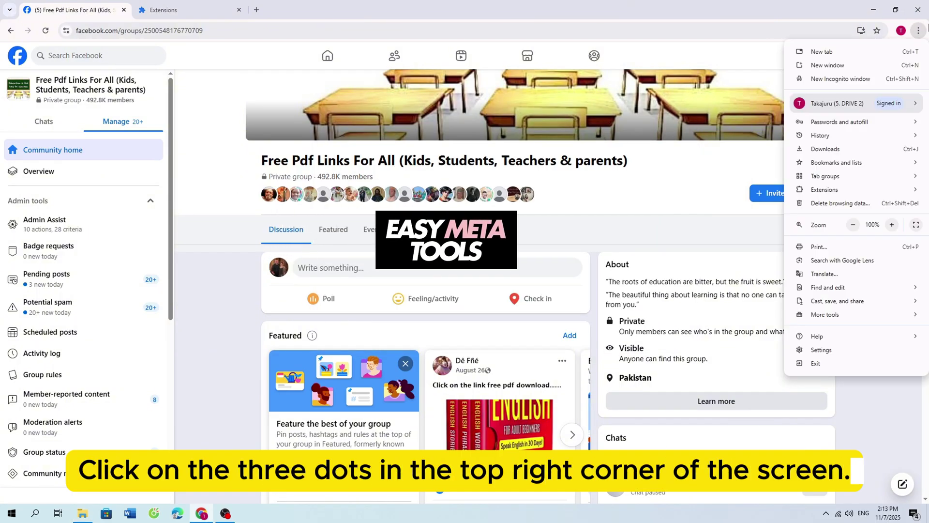
mouse_move(824, 189)
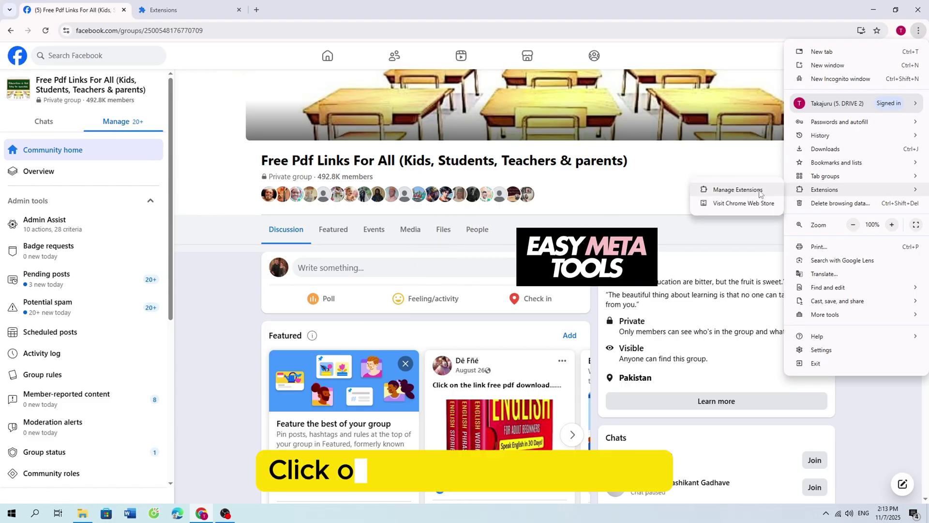
Switch on Developer mode on Chrome's Extensions management page.
left_click(738, 190)
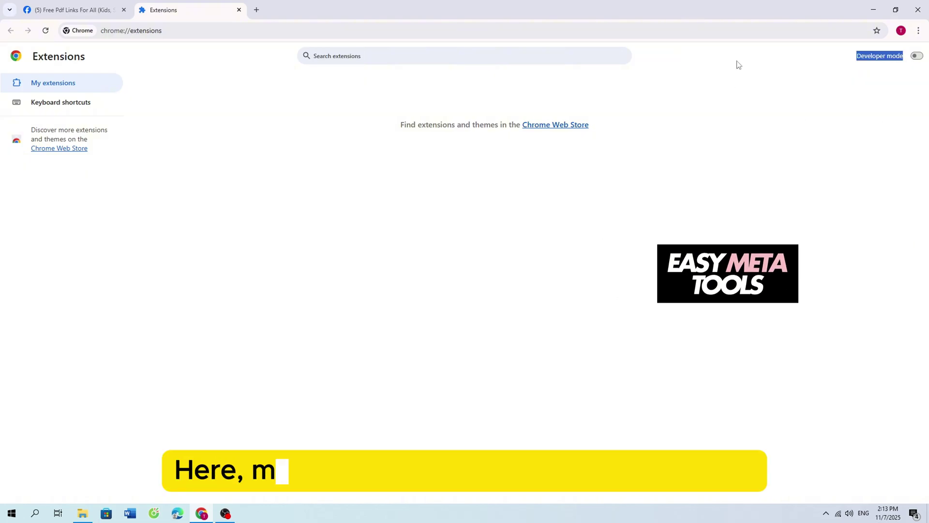
left_click(916, 57)
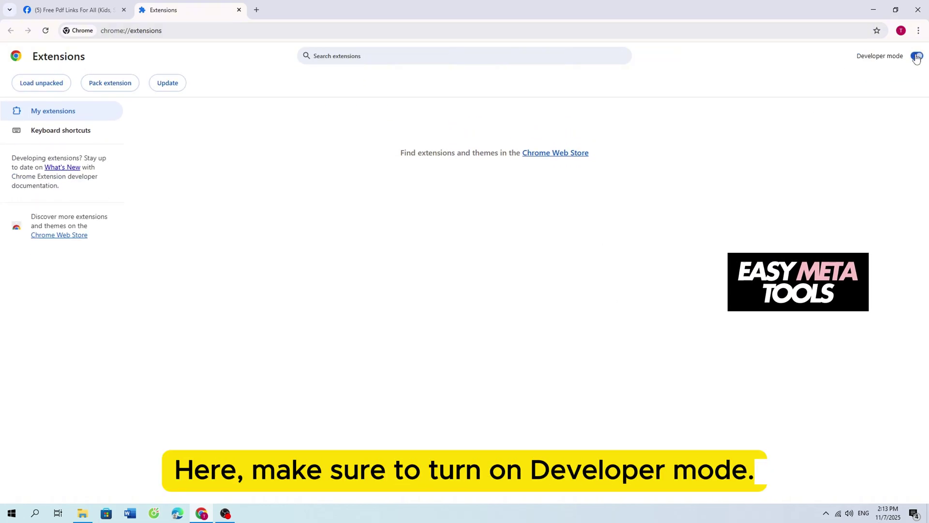
left_click(82, 513)
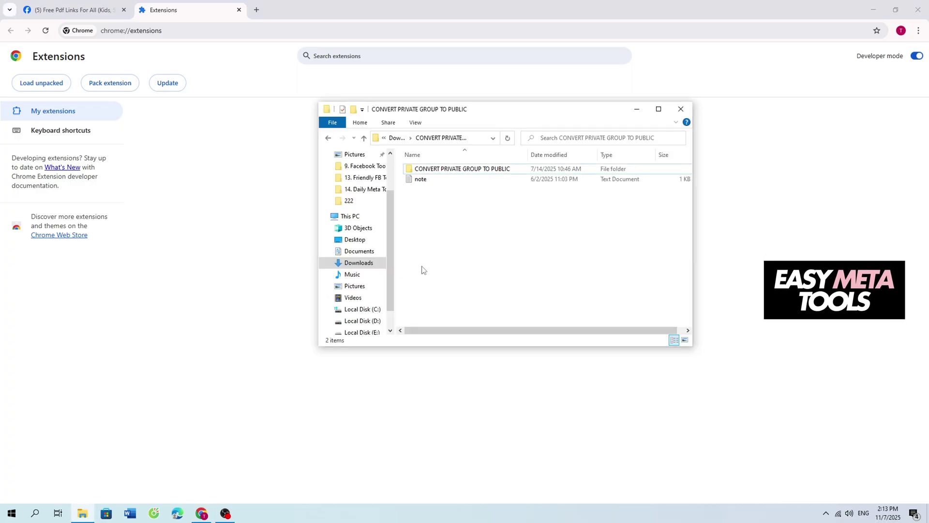
left_click_drag(509, 102, 624, 114)
left_click_drag(627, 180, 280, 232)
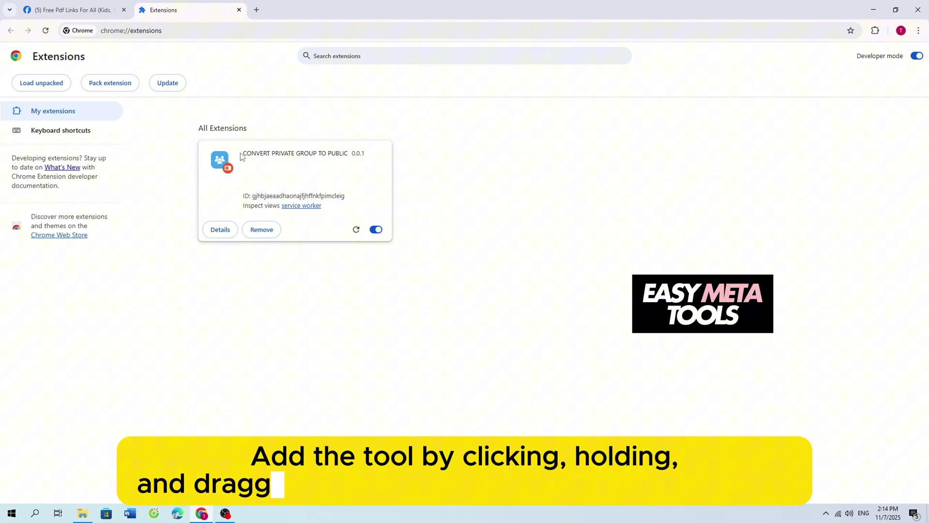
left_click(267, 238)
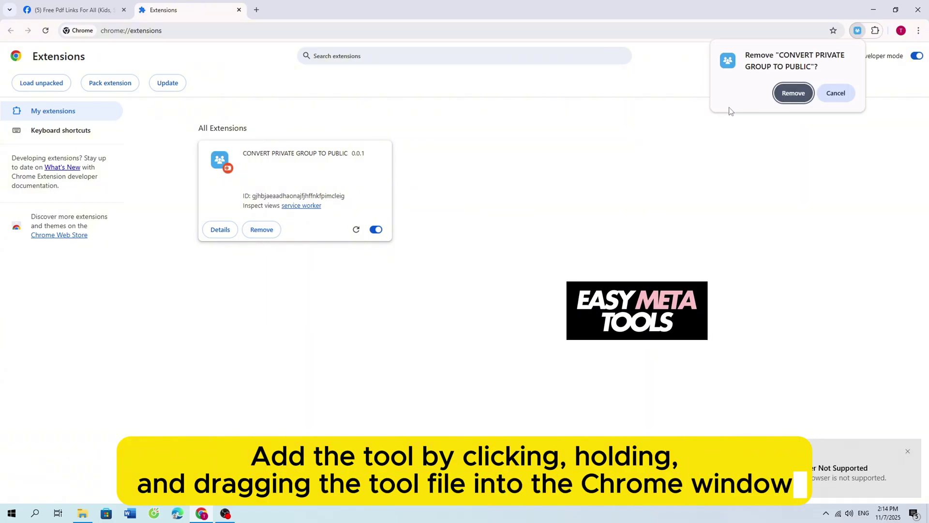
left_click(801, 92)
left_click(46, 30)
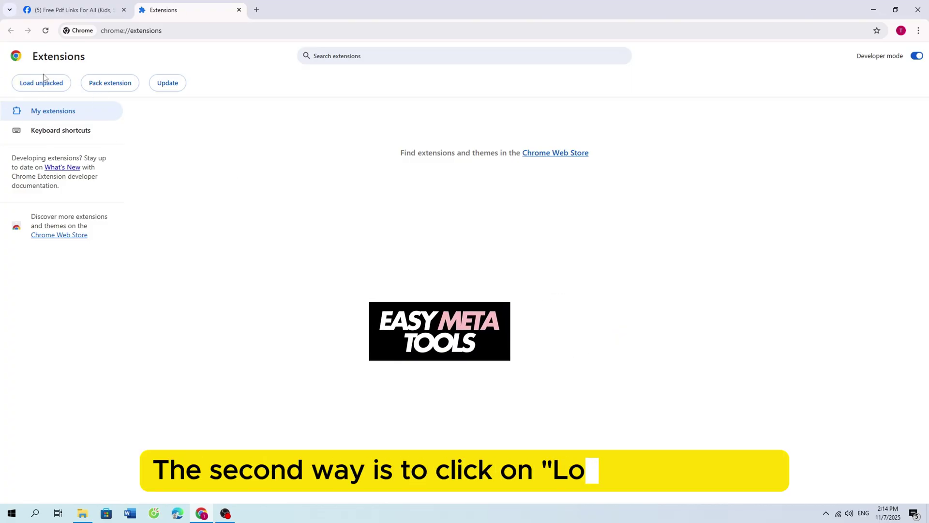
Load the inner folder of CONVERT PRIVATE GROUP TO PUBLIC as an unpacked extension.
left_click(49, 90)
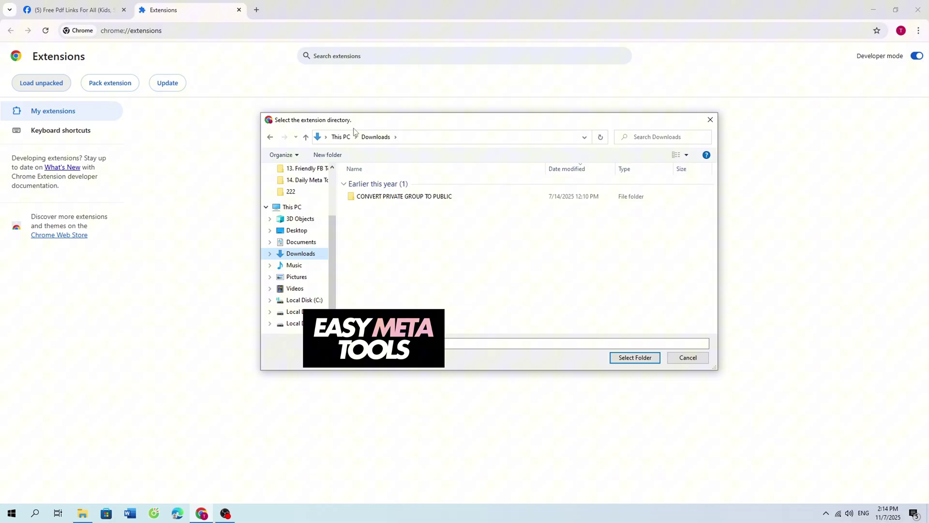
left_click(392, 198)
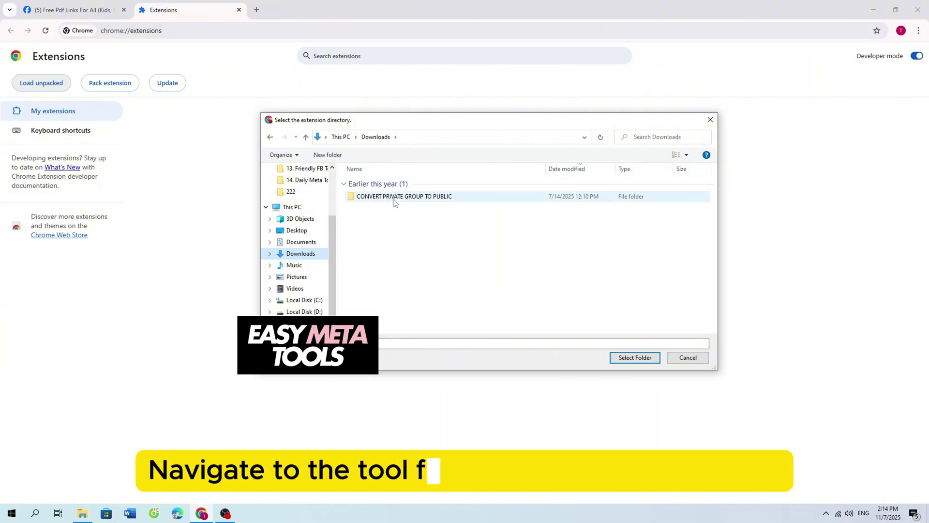
double_click(385, 196)
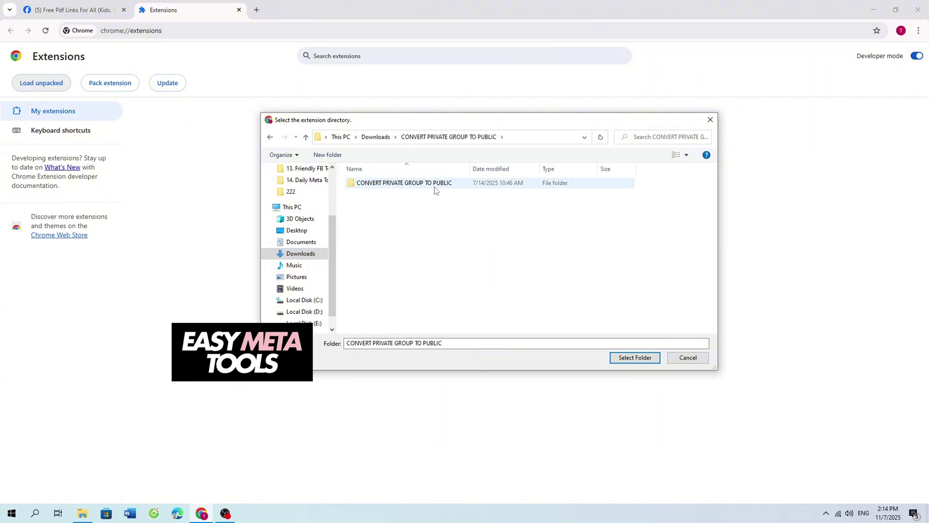
double_click(406, 183)
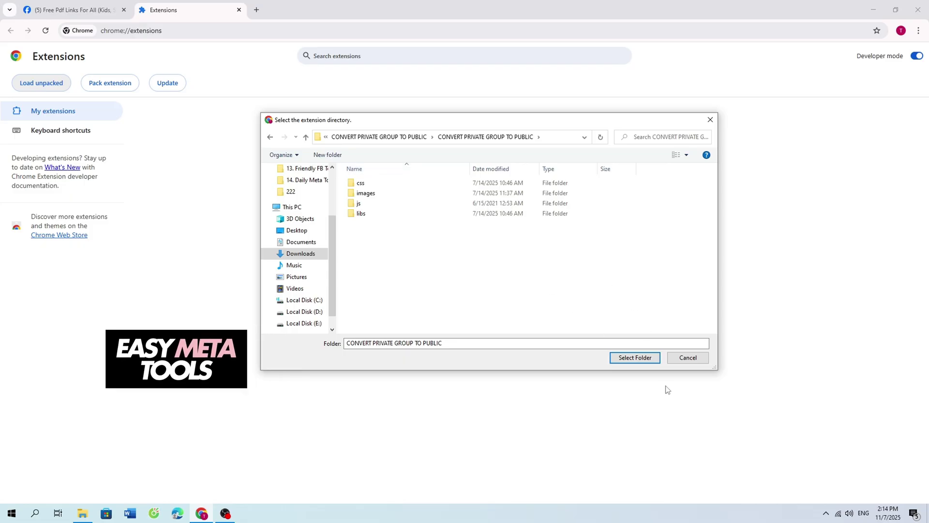
left_click(635, 358)
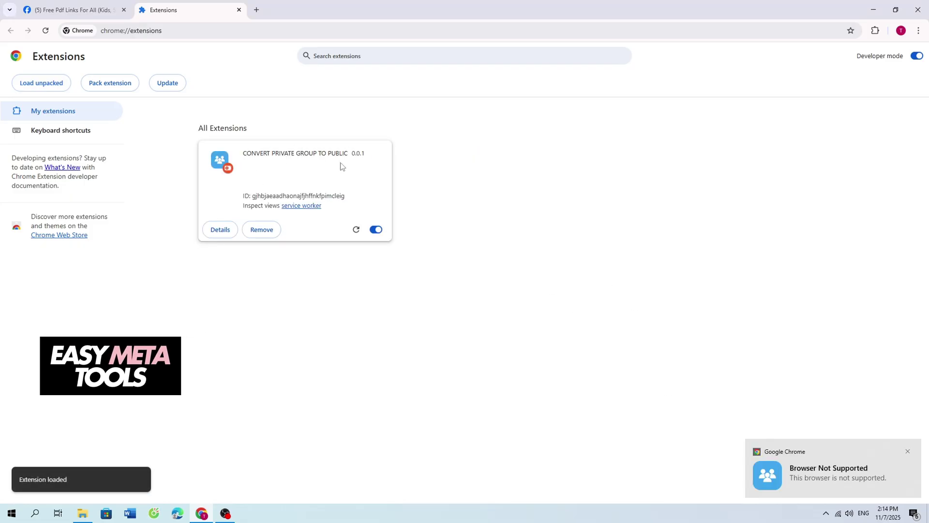
Launch CONVERT PRIVATE GROUP TO PUBLIC from the Extensions menu and review its form title.
left_click(875, 30)
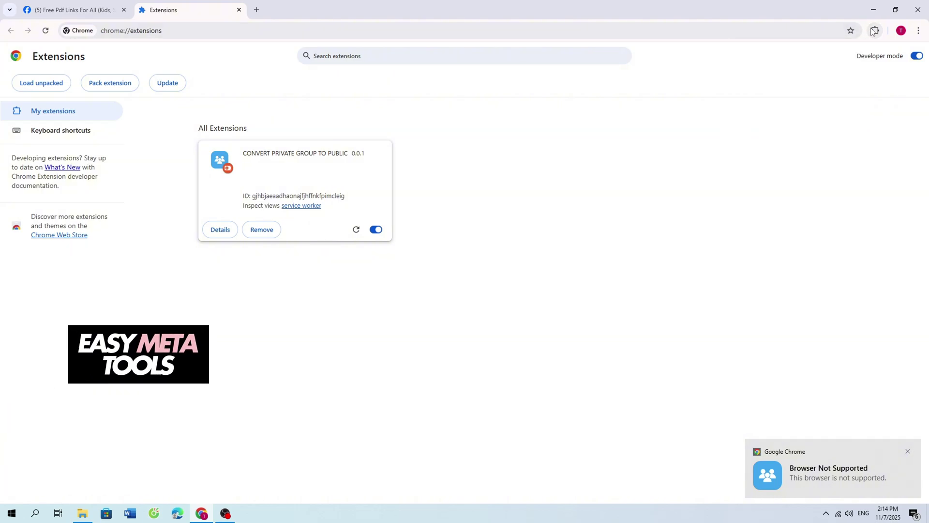
left_click(780, 108)
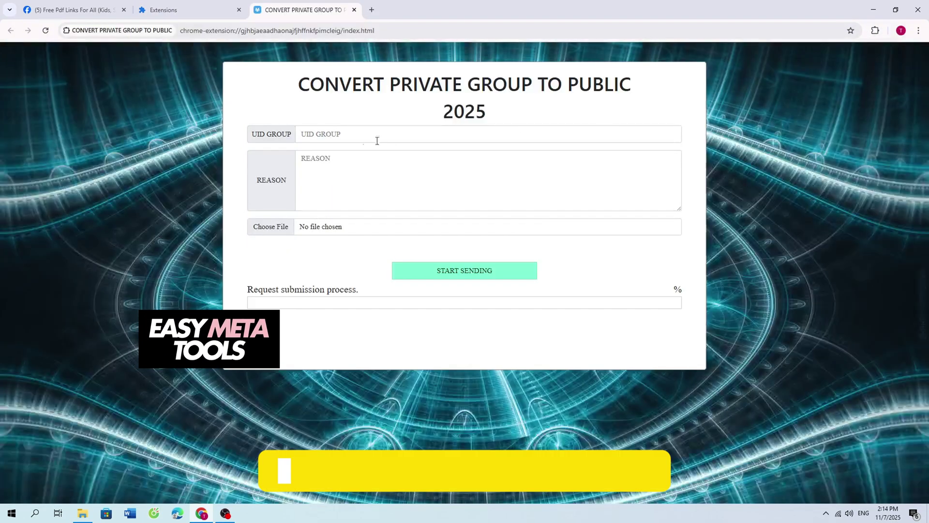
left_click_drag(301, 83, 521, 118)
left_click(379, 127)
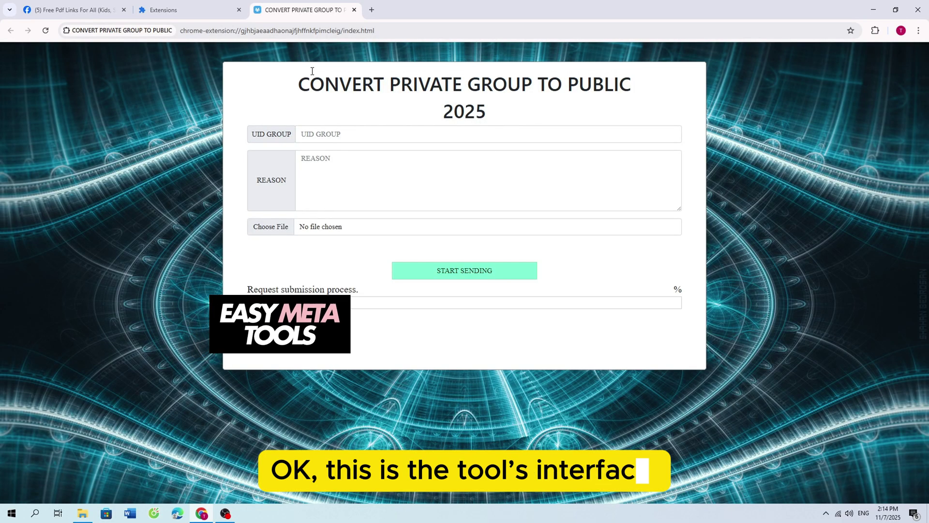
left_click_drag(299, 77, 556, 114)
left_click(310, 149)
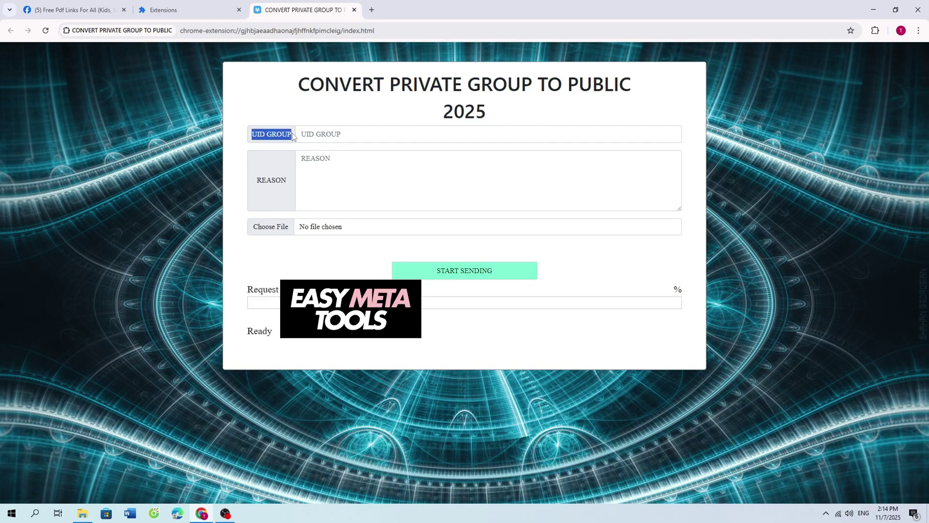
Copy the numeric group ID from the Facebook URL and paste it into UID GROUP.
left_click(305, 134)
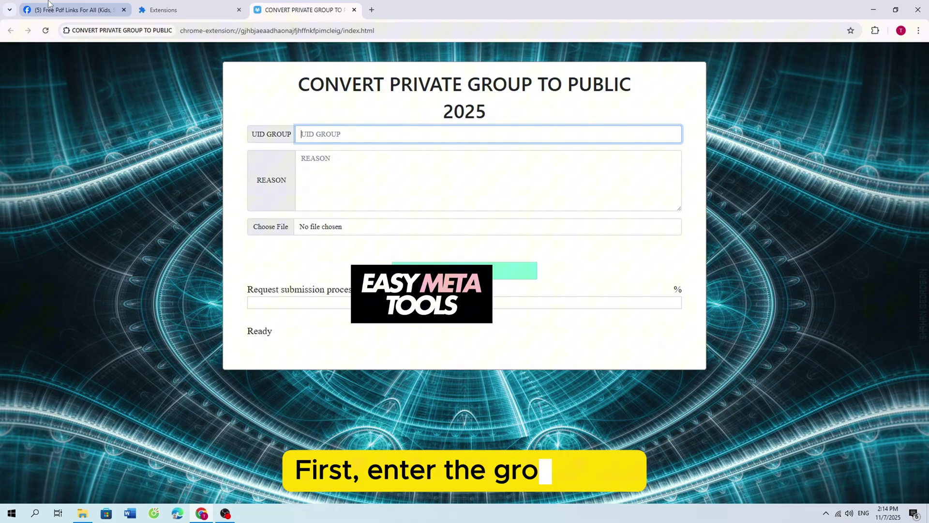
left_click(49, 9)
left_click_drag(203, 30, 144, 31)
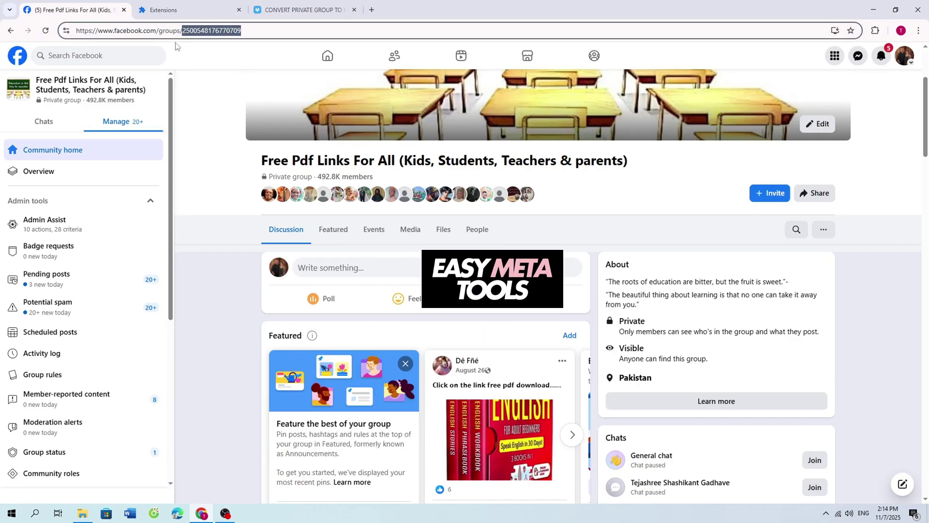
right_click(206, 33)
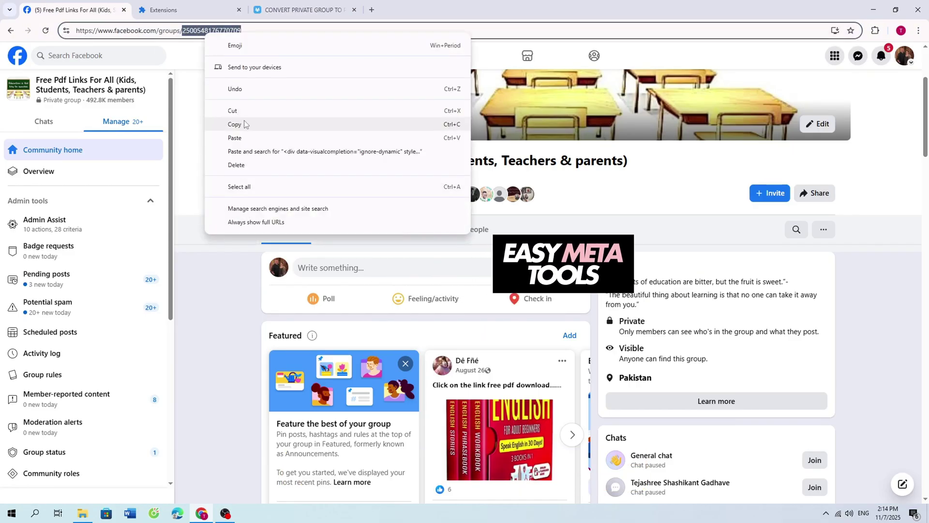
left_click(274, 125)
left_click(301, 9)
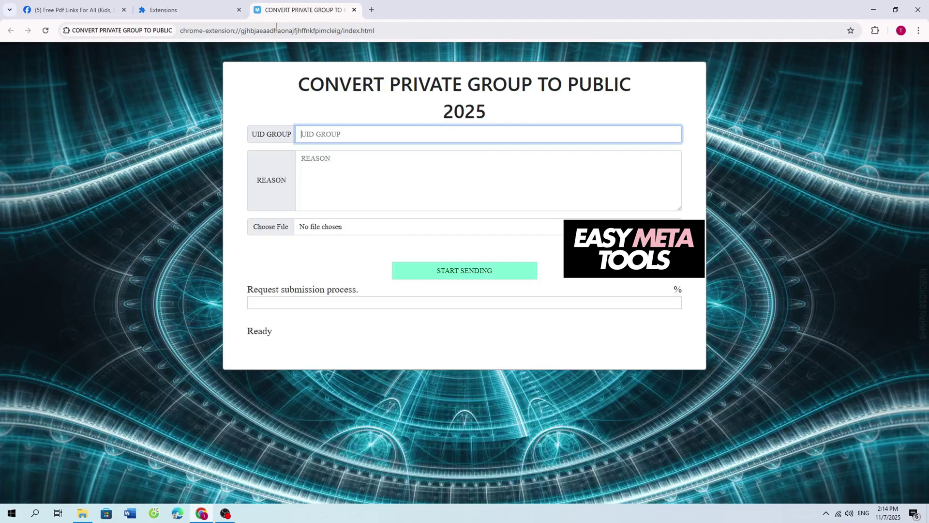
right_click(333, 132)
left_click(349, 230)
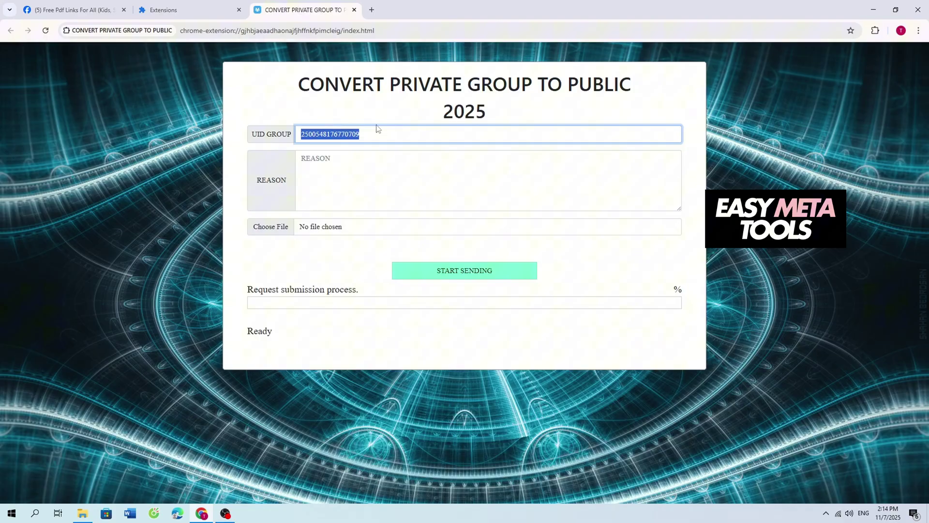
left_click(383, 189)
double_click(271, 179)
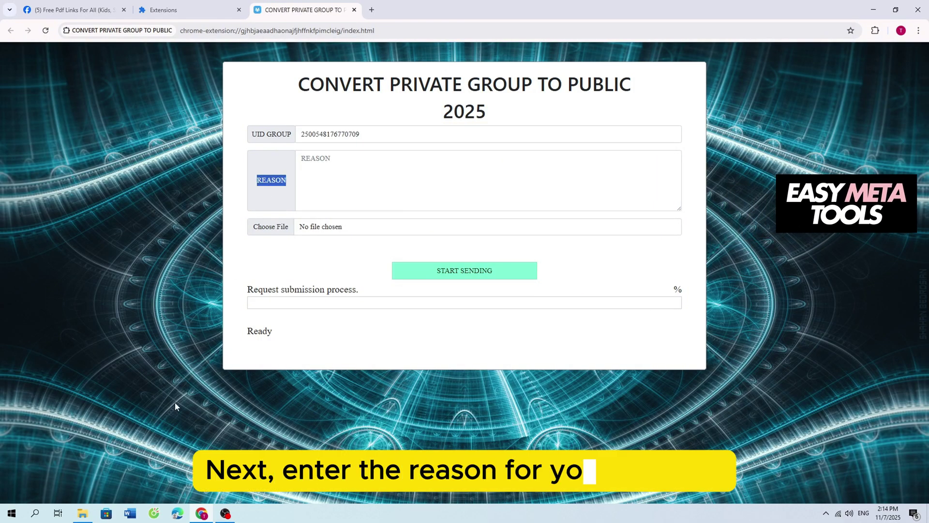
Open the sample request letter in Notepad and copy all of its text.
left_click(82, 513)
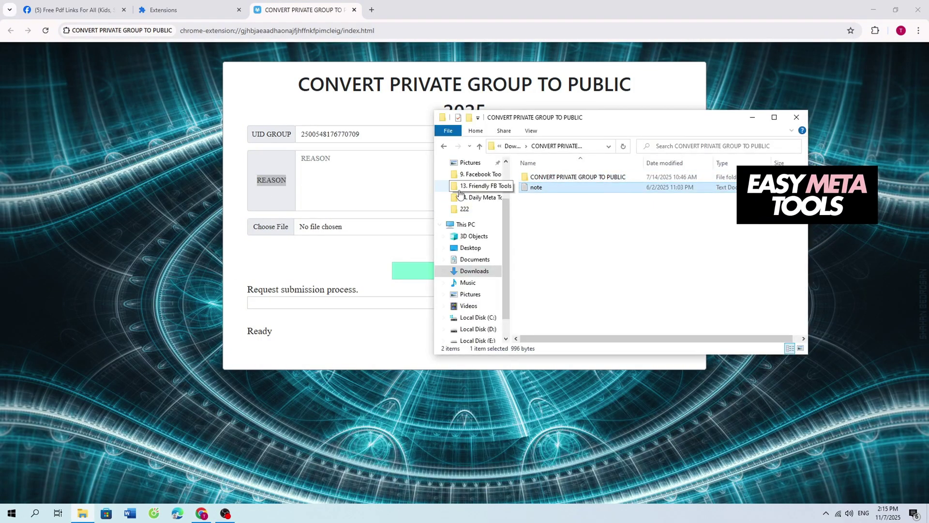
double_click(557, 192)
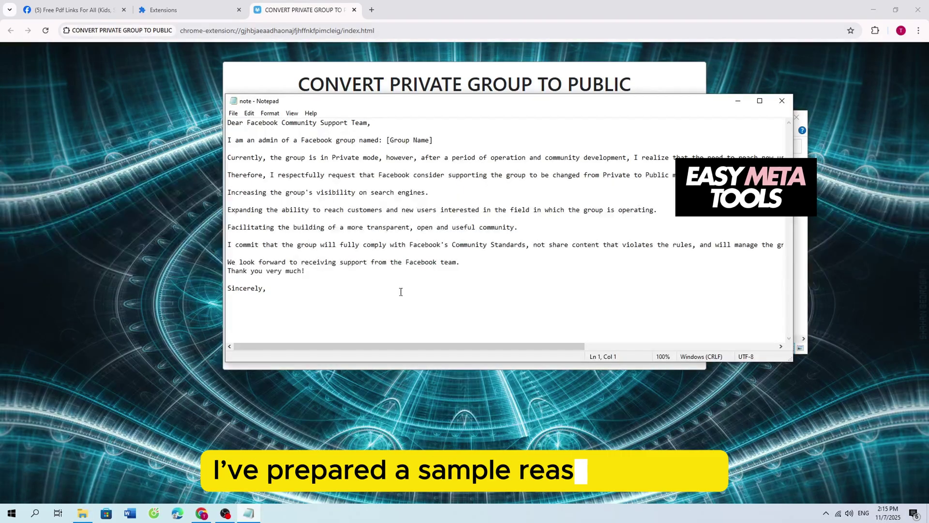
mouse_move(276, 290)
left_mouse_down()
mouse_move(239, 210)
mouse_move(227, 122)
left_mouse_up()
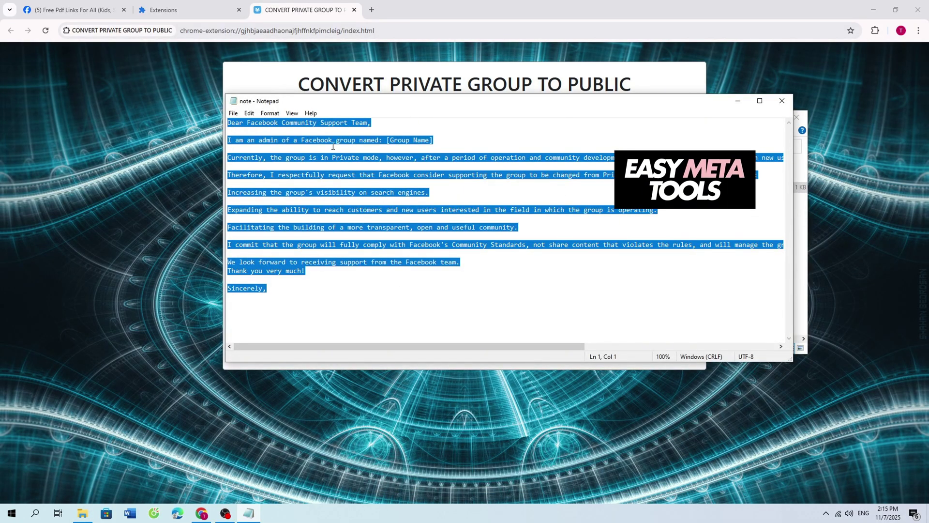
right_click(377, 185)
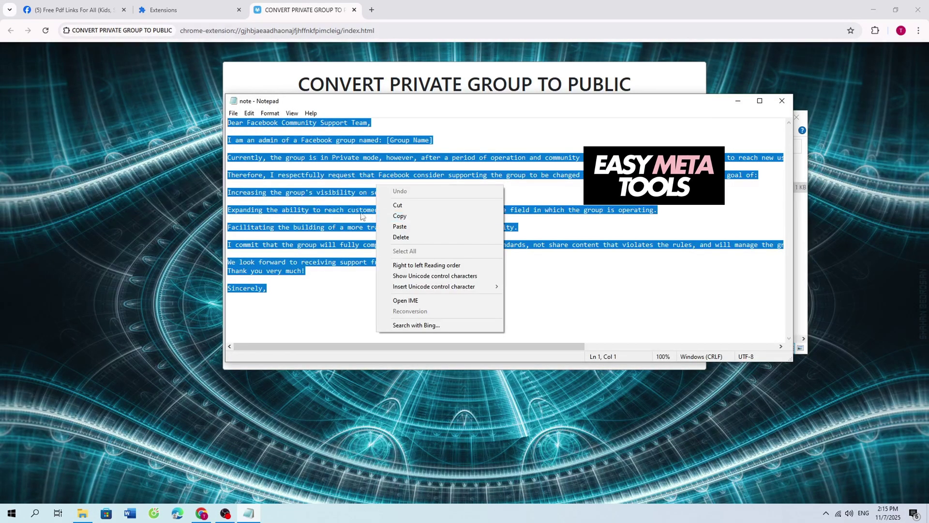
left_click(436, 216)
Paste the sample letter into the REASON box and select the [Group Name] placeholder.
left_click(390, 170)
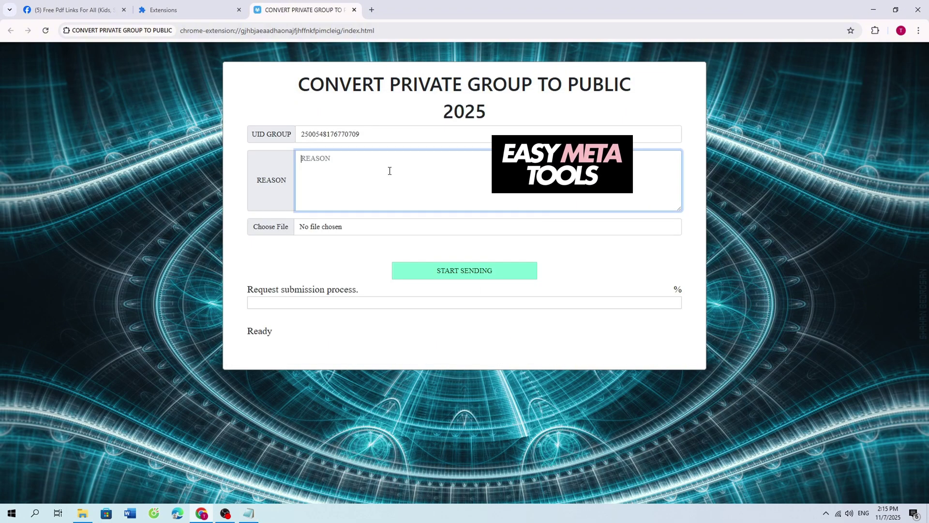
right_click(352, 174)
left_click(389, 269)
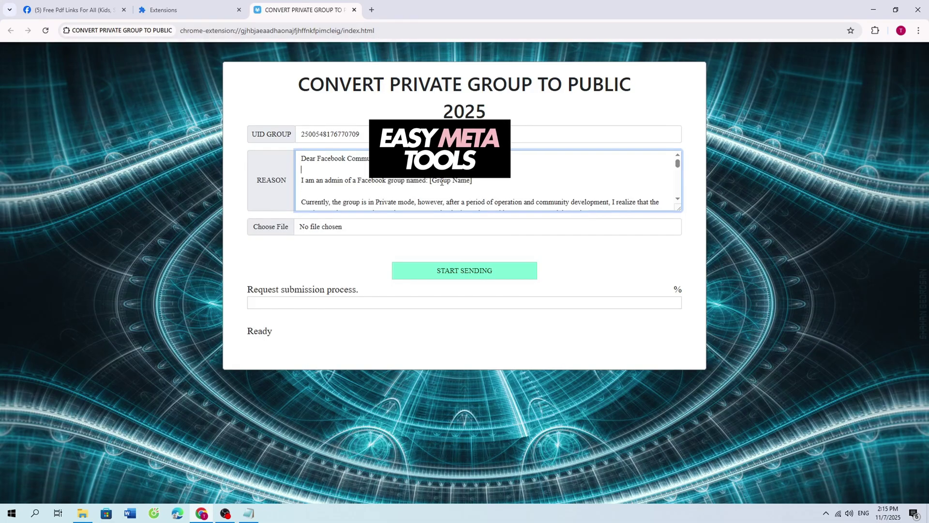
left_click_drag(436, 180, 471, 180)
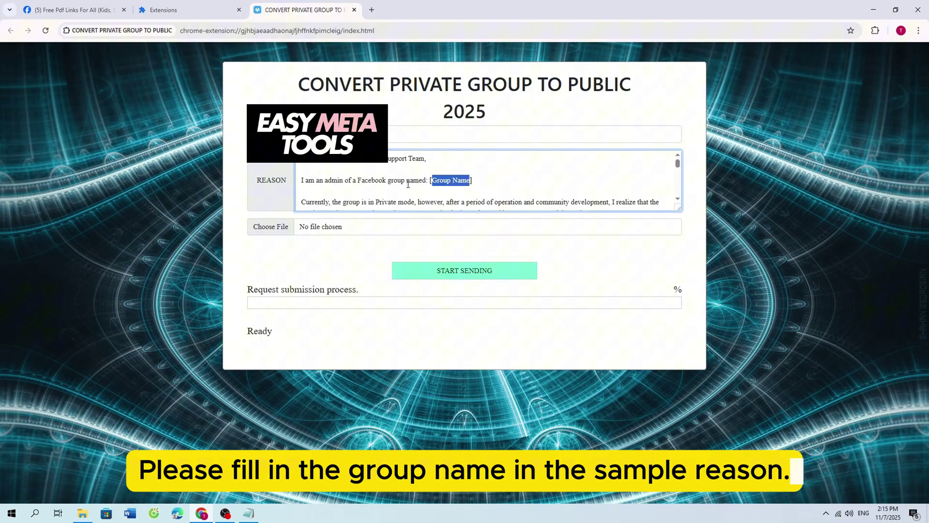
Replace the [Group Name] placeholder with the group's full title copied from Facebook.
left_click(60, 5)
left_click_drag(246, 162, 563, 150)
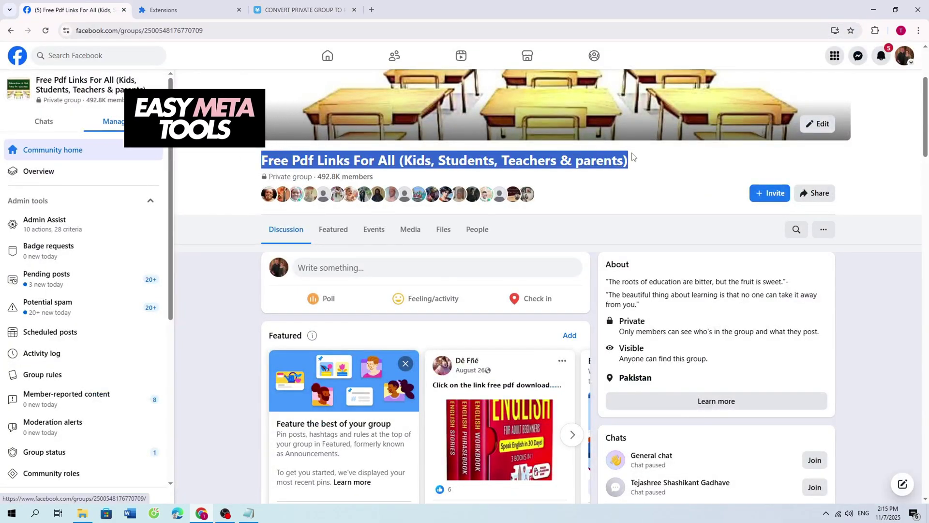
right_click(411, 162)
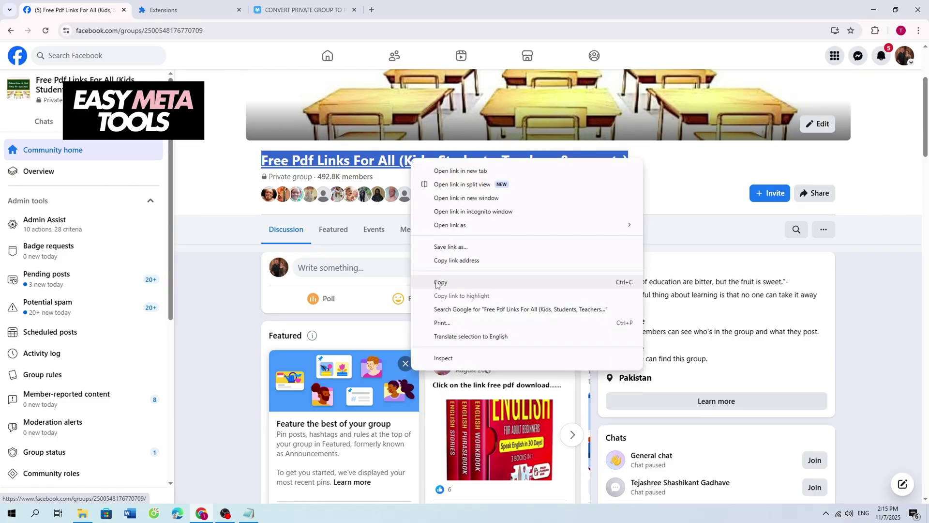
left_click(476, 281)
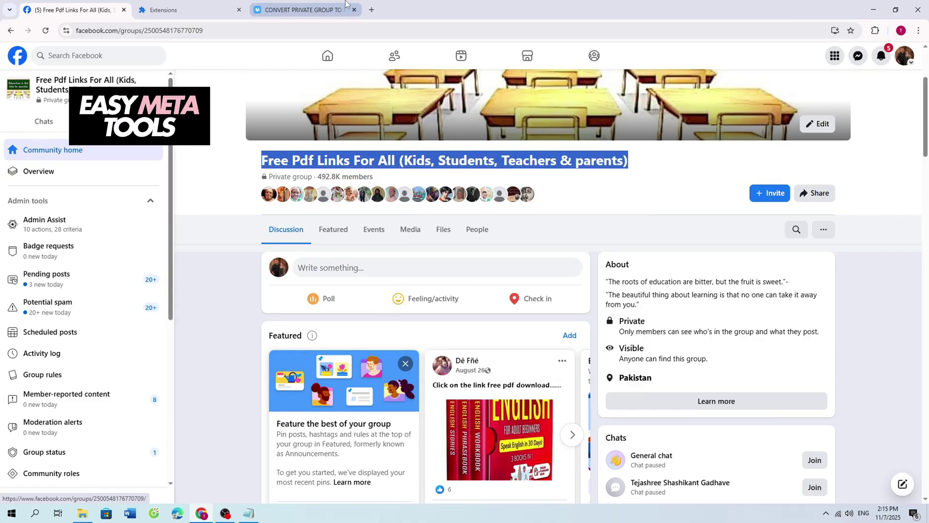
left_click(301, 9)
right_click(441, 182)
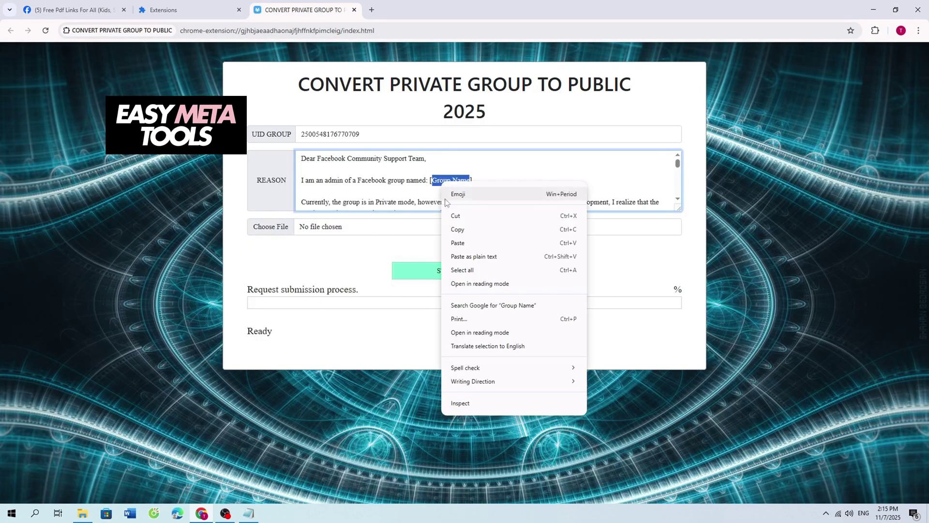
left_click(461, 244)
left_click_drag(430, 179, 570, 179)
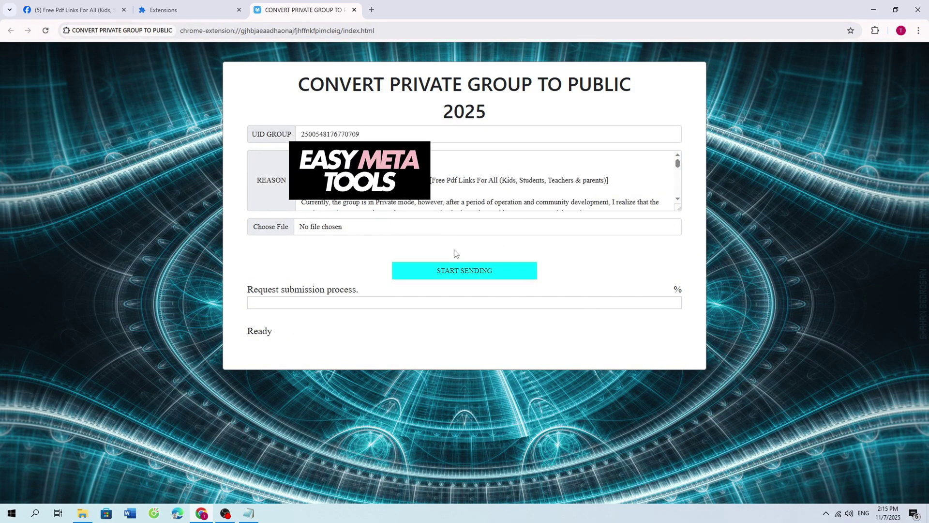
Run START SENDING until it shows 100% and 'Request successful!', then return to the Facebook group tab.
left_click(464, 274)
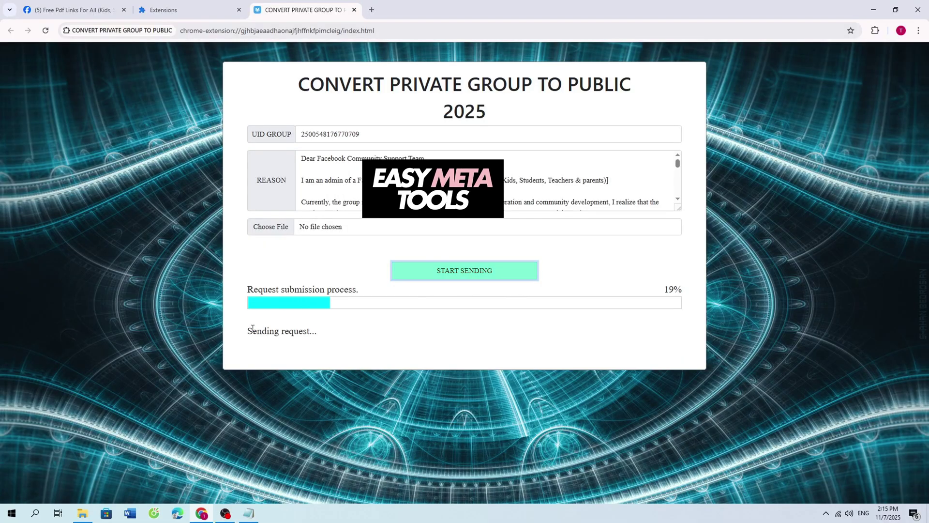
left_click_drag(252, 328, 317, 331)
left_click(375, 331)
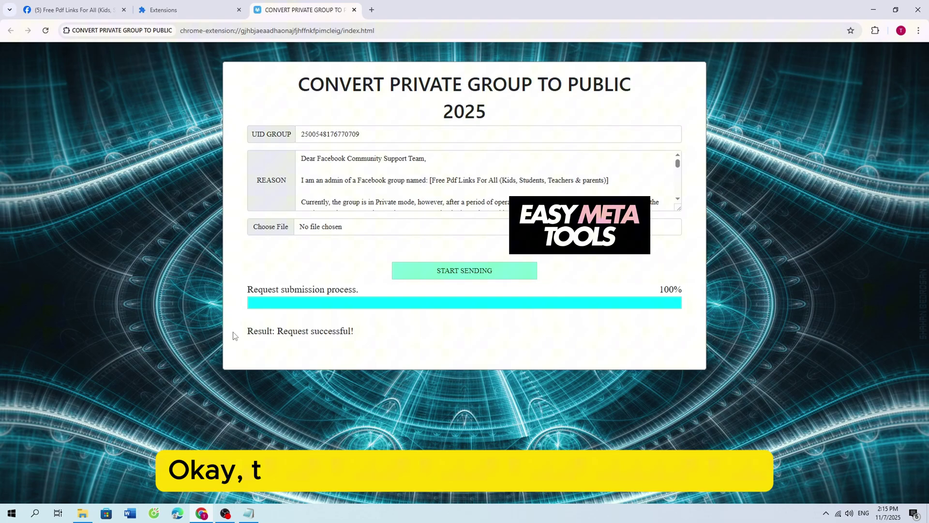
left_click_drag(233, 335, 367, 337)
left_click(328, 341)
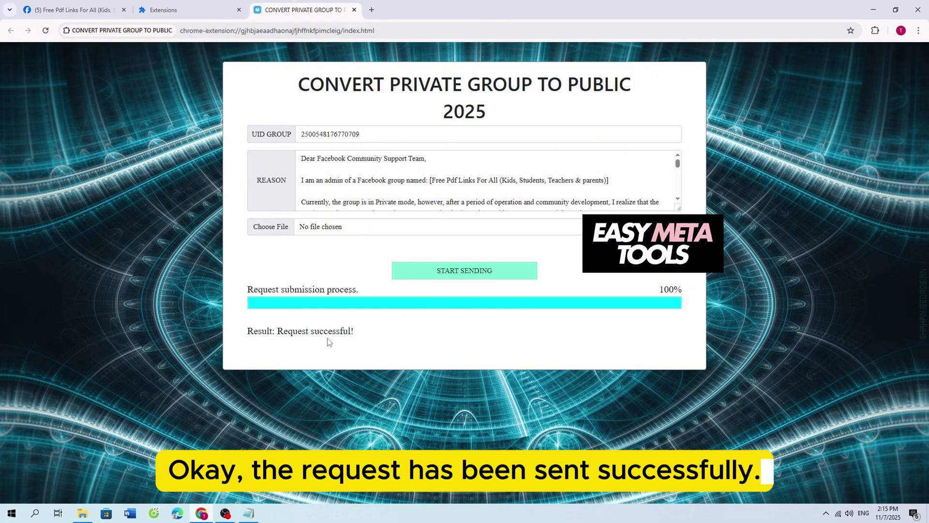
left_click(73, 10)
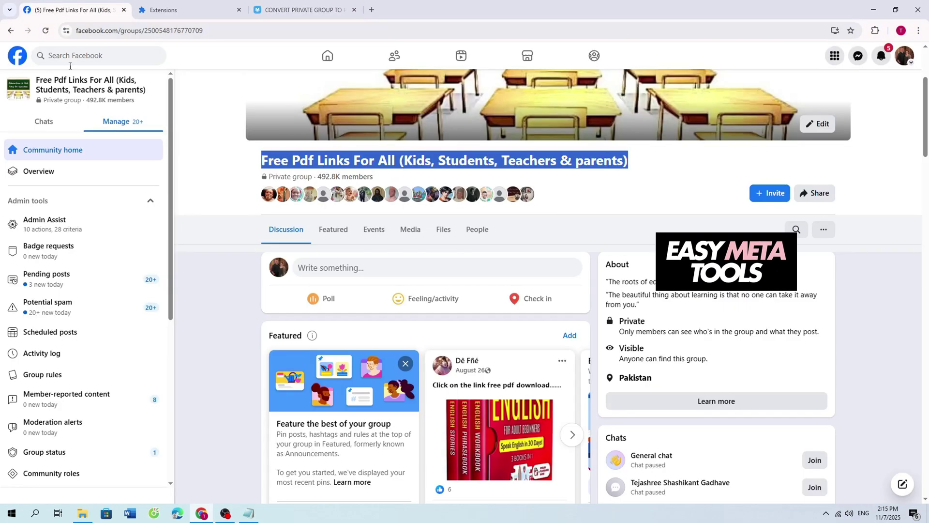
Reload the group page and confirm its status changed from Private to Public group.
left_click(354, 211)
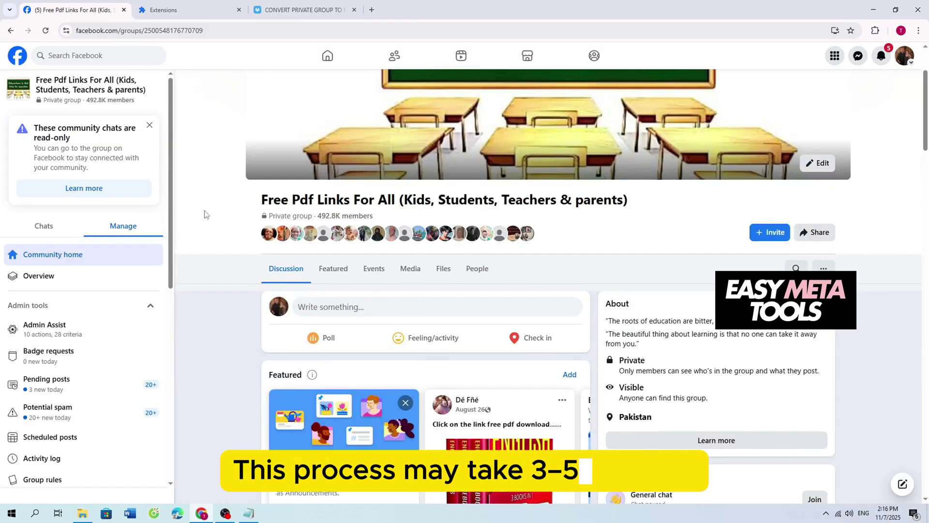
left_click_drag(203, 213, 406, 214)
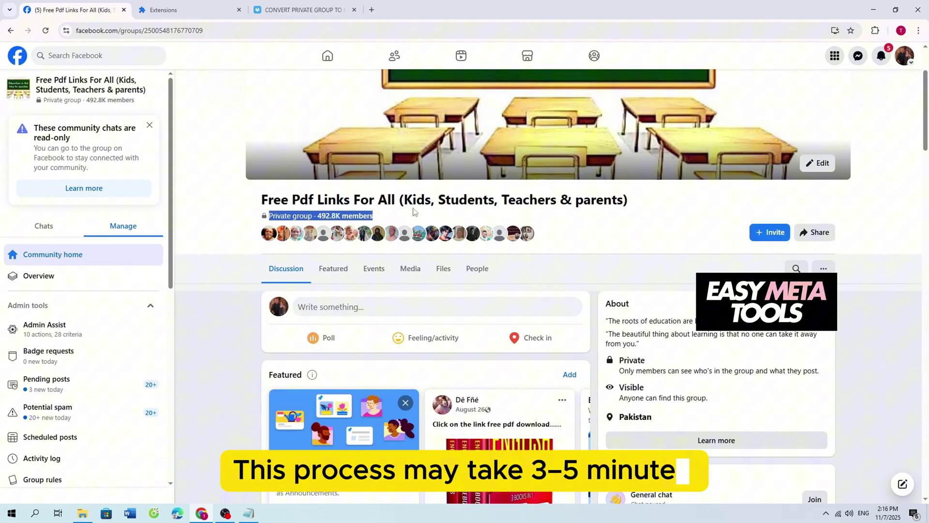
left_click_drag(598, 361, 814, 357)
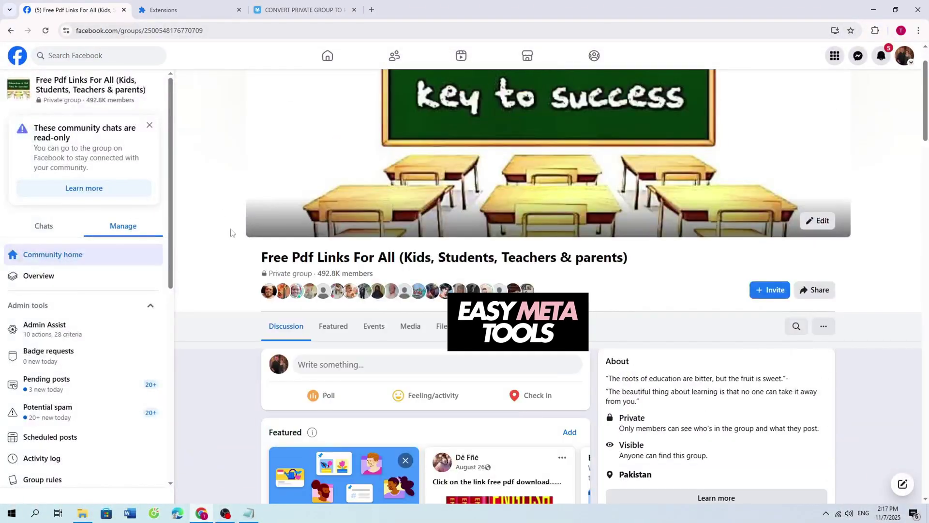
left_click_drag(230, 233, 426, 279)
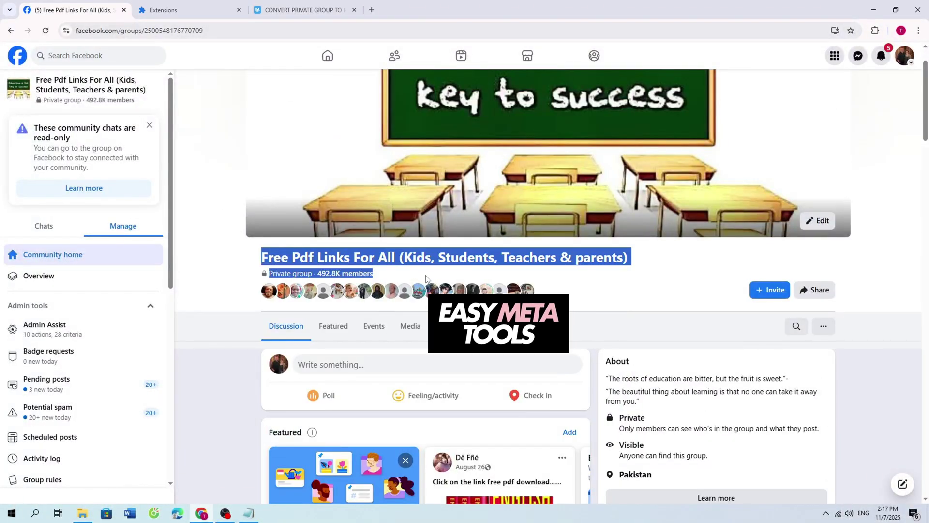
left_click(202, 265)
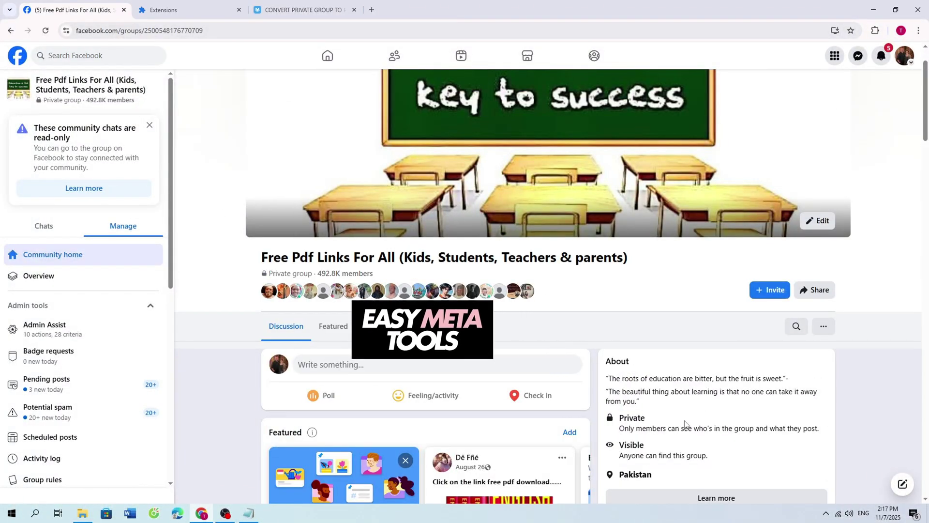
scroll(612, 376, "down", 1)
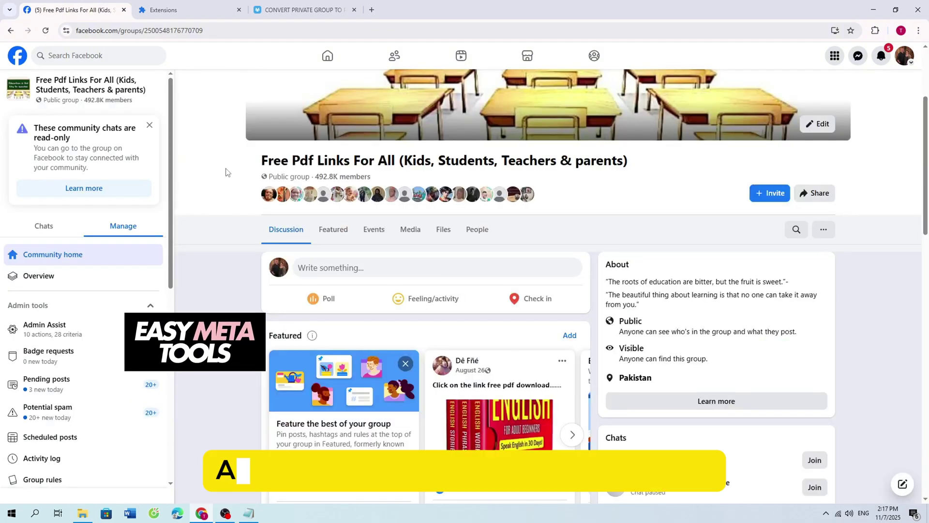
left_click_drag(265, 176, 291, 218)
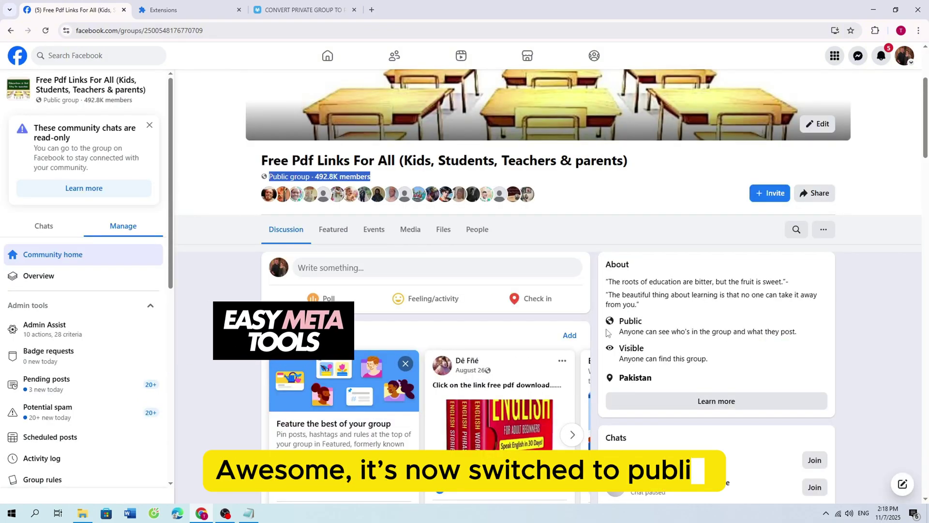